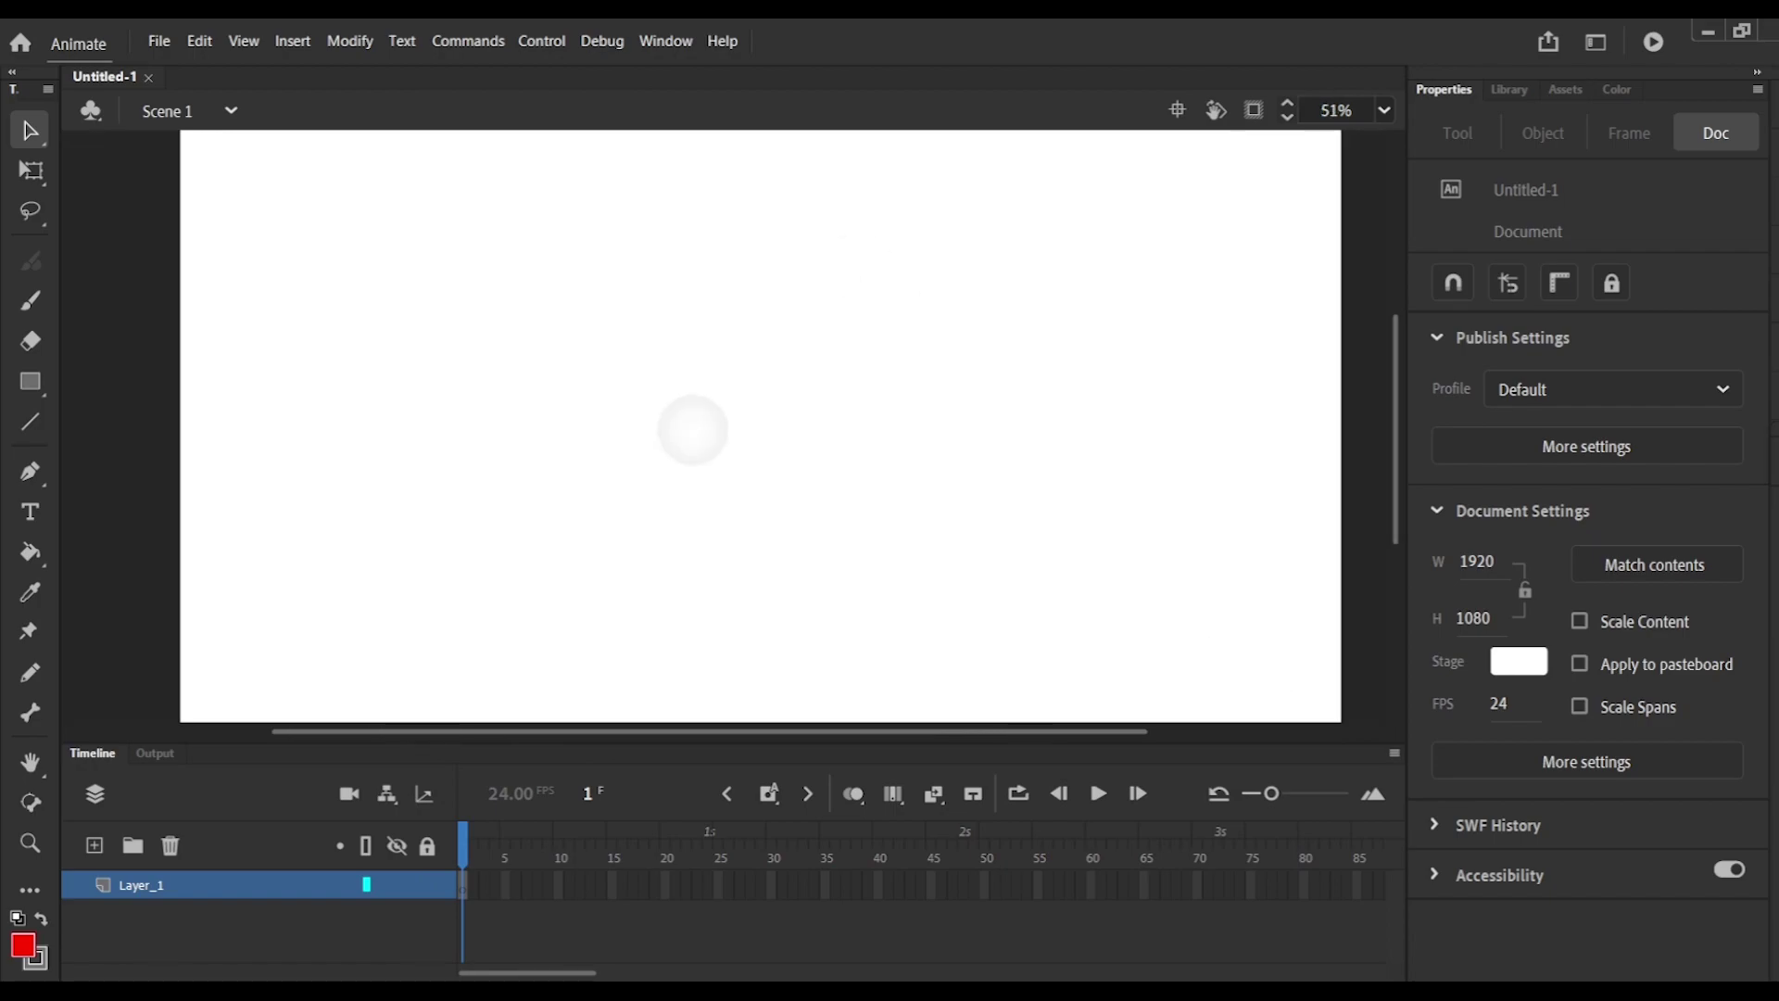
Extend the timeline to frame 50 and add two more layers above the existing one.
scroll(772, 326, down, 1)
right_click(987, 882)
click(1099, 322)
click(95, 846)
click(94, 845)
Name the three layers background, person and object from the lowest to the uppermost.
double_click(140, 941)
double_click(208, 911)
key(BackSpace)
double_click(142, 885)
text(object)
click(149, 566)
Sketch a tall tree trunk with the Pencil and move its keyframe from frame 50 of the object layer to frame 1 of the background layer.
click(30, 672)
click(23, 945)
click(172, 785)
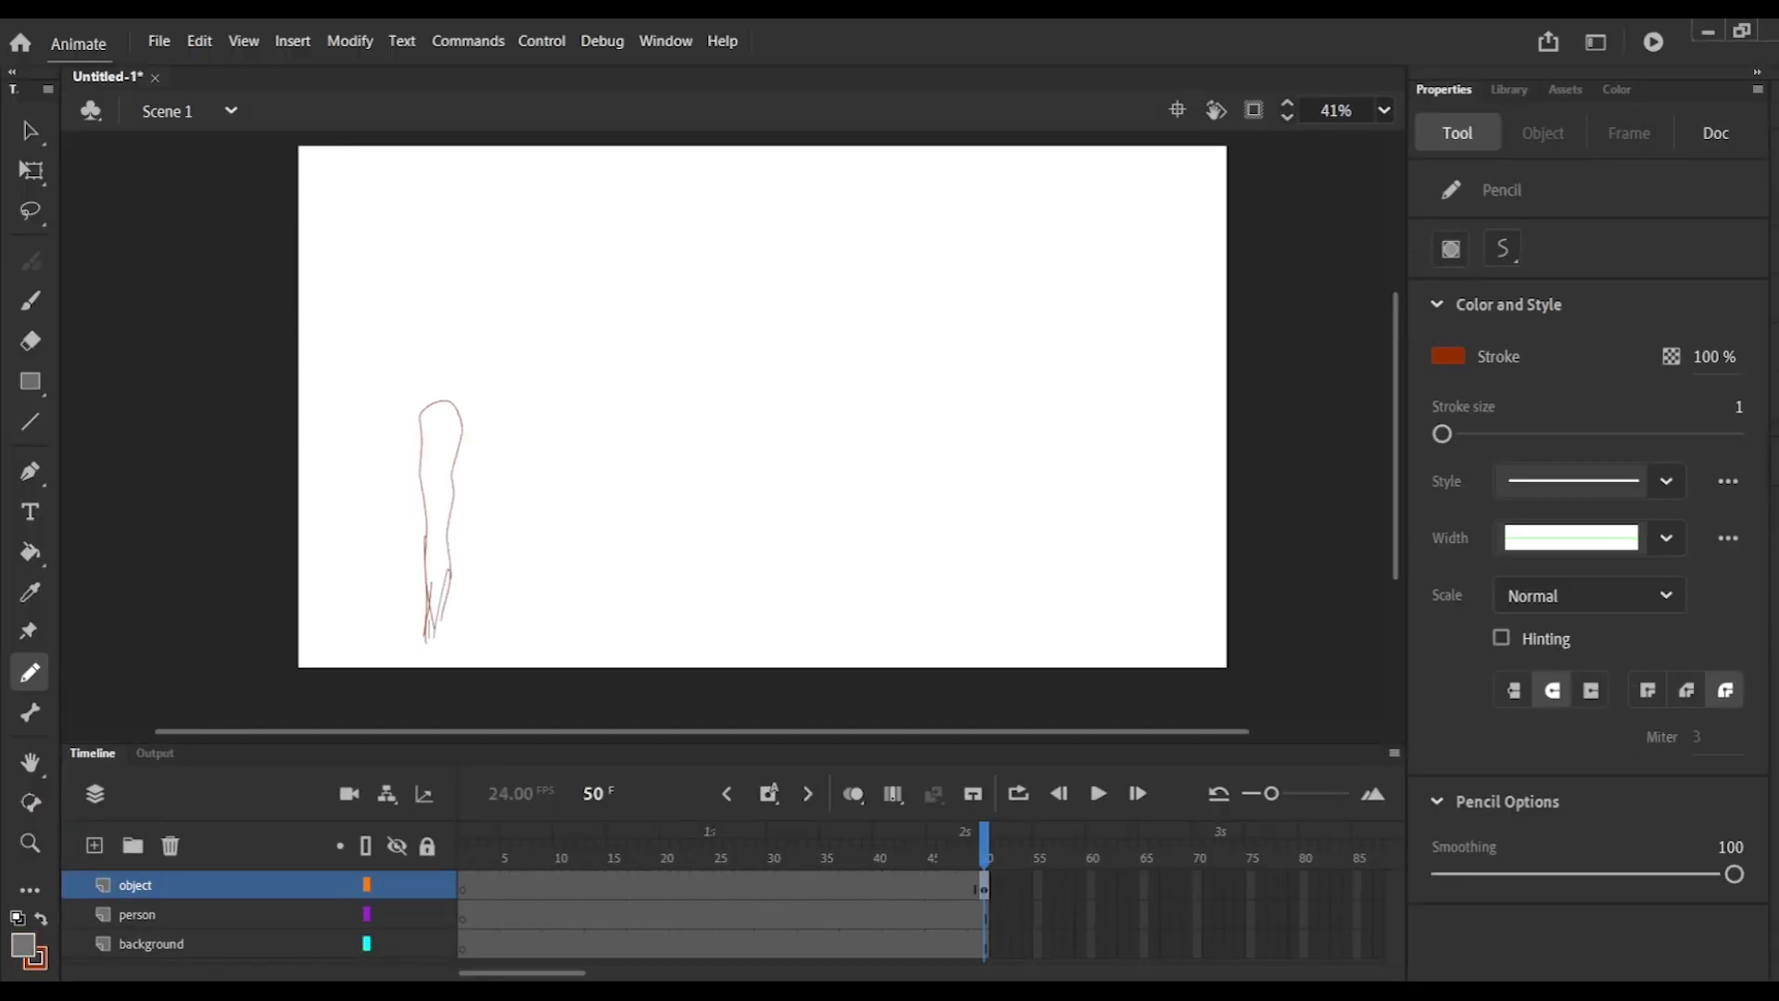
click(984, 890)
drag(985, 890, 464, 946)
Add more pencil strokes to the trunk and sketch branches spreading from its upper end, changing the stroke color.
drag(434, 456, 461, 430)
click(35, 958)
click(185, 797)
drag(424, 468, 432, 547)
drag(347, 419, 361, 437)
Draw more twigs and small blossoms on the branches in further stroke colors, including magenta.
click(35, 959)
click(109, 799)
click(35, 959)
click(70, 682)
click(36, 958)
click(70, 894)
drag(374, 499, 377, 505)
Sample colors from the tree sketch and set the brush and stroke color for its finishing strokes.
click(31, 593)
click(506, 366)
click(31, 593)
click(517, 377)
click(31, 301)
key(y)
click(36, 958)
click(123, 695)
Convert the whole tree to a symbol named "tree" and place a second instance on the far side of the stage.
click(31, 130)
drag(197, 296, 840, 666)
right_click(436, 463)
click(602, 944)
click(1082, 146)
click(1066, 184)
text(tree)
click(1430, 90)
drag(1500, 378, 1089, 403)
Lock the object and background layers, keeping the person layer editable at frame 1.
click(465, 915)
click(428, 845)
click(427, 915)
scroll(706, 424, up, 2)
scroll(747, 436, down, 2)
Sketch a small standing person between the two trees with the Pencil and adjust the figure with Free Transform.
click(30, 672)
drag(638, 476, 643, 467)
key(q)
drag(620, 510, 676, 456)
Paint orange hair around the person's head using the Brush and Paint Bucket.
key(y)
click(35, 958)
mouse_move(644, 504)
mouse_down()
mouse_move(664, 493)
mouse_move(638, 460)
mouse_up()
click(374, 807)
key(ctrl+F3)
click(30, 553)
click(139, 552)
click(665, 460)
Add a keyframe at frame 2 of the person layer and lasso part of the figure's body to transform it.
click(475, 914)
click(476, 914)
click(478, 912)
click(30, 212)
click(547, 435)
drag(627, 560, 614, 519)
key(q)
Compare the neighboring frames, then lasso the figure's left-hand arm area and adjust it with Free Transform.
click(491, 853)
drag(490, 849, 475, 847)
key(l)
mouse_move(563, 577)
mouse_down()
mouse_move(553, 519)
mouse_move(566, 547)
mouse_up()
click(30, 171)
click(489, 600)
Lasso the figure's lower body and reposition the leg for the walking pose.
click(30, 211)
mouse_move(619, 663)
mouse_down()
mouse_move(636, 611)
mouse_move(576, 623)
mouse_move(562, 649)
mouse_move(598, 676)
mouse_move(588, 601)
mouse_up()
drag(593, 647, 604, 635)
click(653, 682)
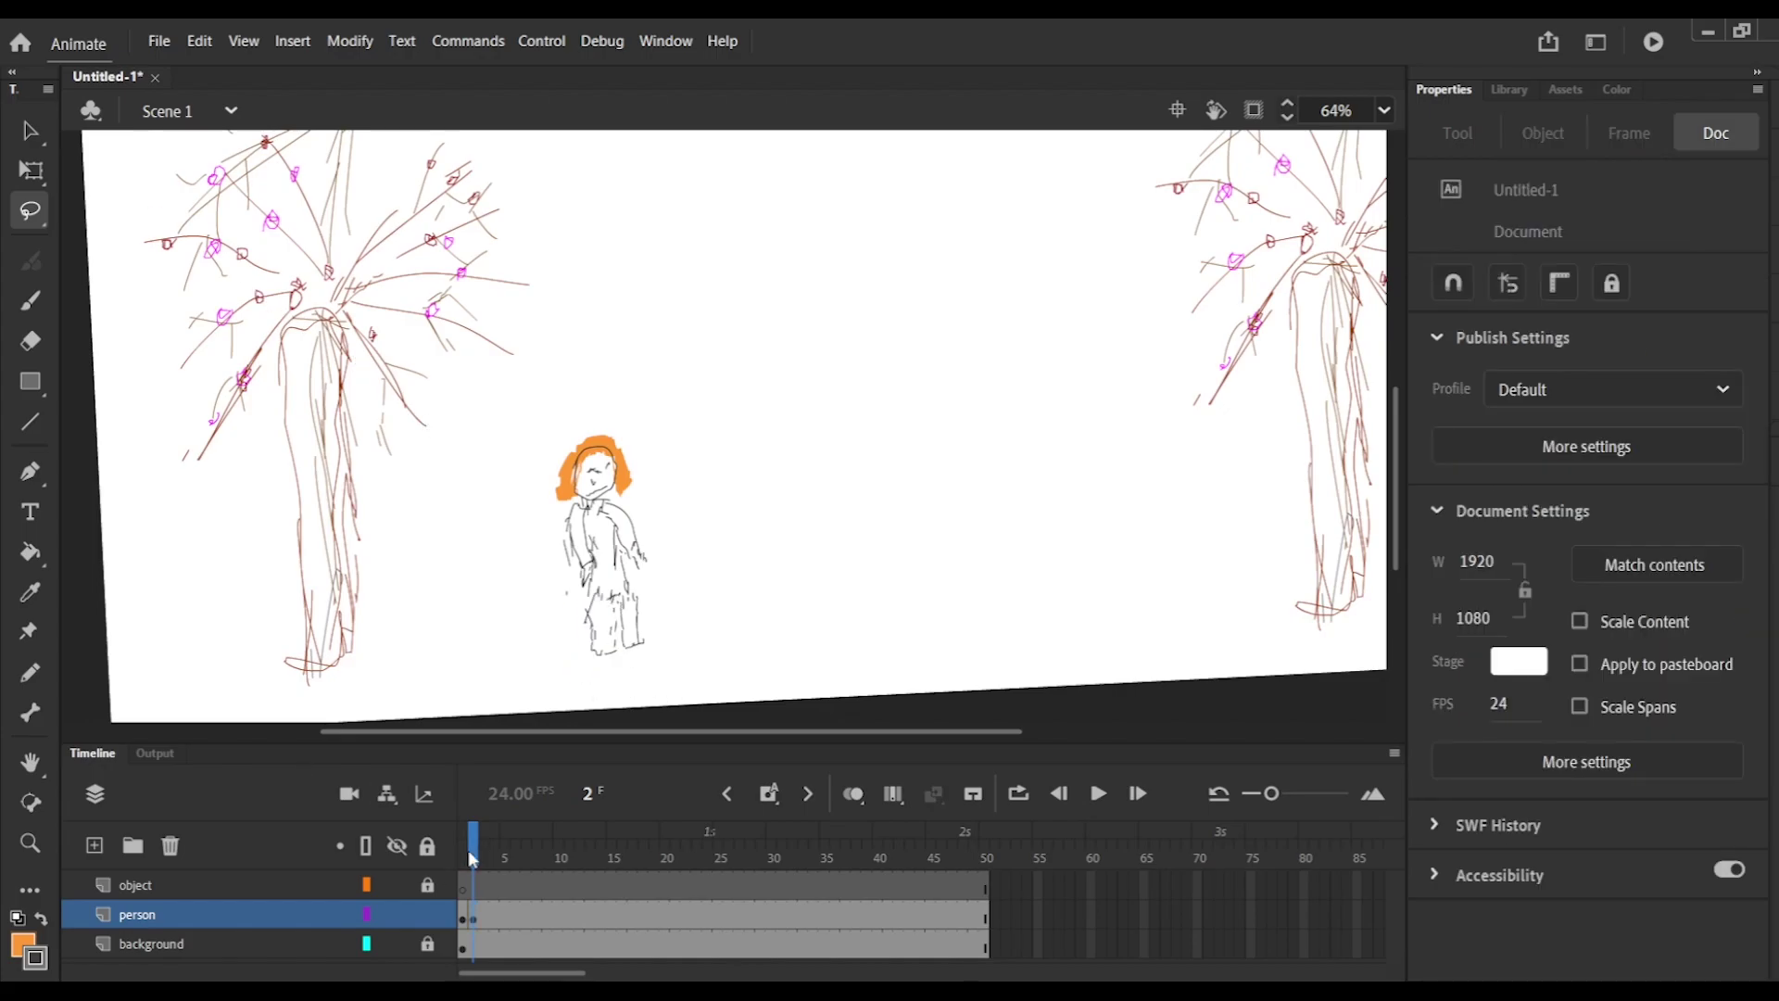
In frame 3 of the person layer, lasso the figure's right-hand leg and adjust it with Free Transform.
drag(494, 883, 484, 883)
drag(623, 638, 619, 602)
drag(635, 627, 665, 647)
click(31, 170)
click(469, 541)
click(31, 212)
Lasso the figure's left-hand leg and head in frame 3 and adjust their pose.
mouse_move(565, 598)
mouse_down()
mouse_move(634, 633)
mouse_move(579, 649)
mouse_up()
drag(536, 447, 664, 528)
drag(537, 455, 539, 448)
drag(627, 478, 636, 469)
click(593, 615)
drag(562, 573, 613, 581)
In frame 4 of the person layer, lasso the figure's legs and lower body and reshape the stride with Free Transform.
drag(484, 871, 494, 882)
mouse_move(573, 568)
mouse_down()
mouse_move(634, 657)
mouse_move(636, 576)
mouse_up()
mouse_move(615, 602)
mouse_down()
mouse_move(664, 576)
mouse_move(664, 620)
mouse_up()
mouse_move(539, 510)
mouse_down()
mouse_move(606, 575)
mouse_move(555, 495)
mouse_up()
click(30, 170)
mouse_move(614, 582)
mouse_down()
mouse_move(594, 587)
mouse_move(585, 544)
mouse_move(620, 515)
mouse_move(675, 559)
mouse_up()
click(601, 544)
Adjust the transformed part of the figure in frame 4 and lasso its right-hand arm area.
click(607, 525)
click(519, 556)
click(33, 213)
drag(646, 538, 656, 542)
click(714, 528)
Return to frame 1, turn on looping and play the first few frames of the person's walk.
click(464, 845)
click(1029, 788)
click(1100, 794)
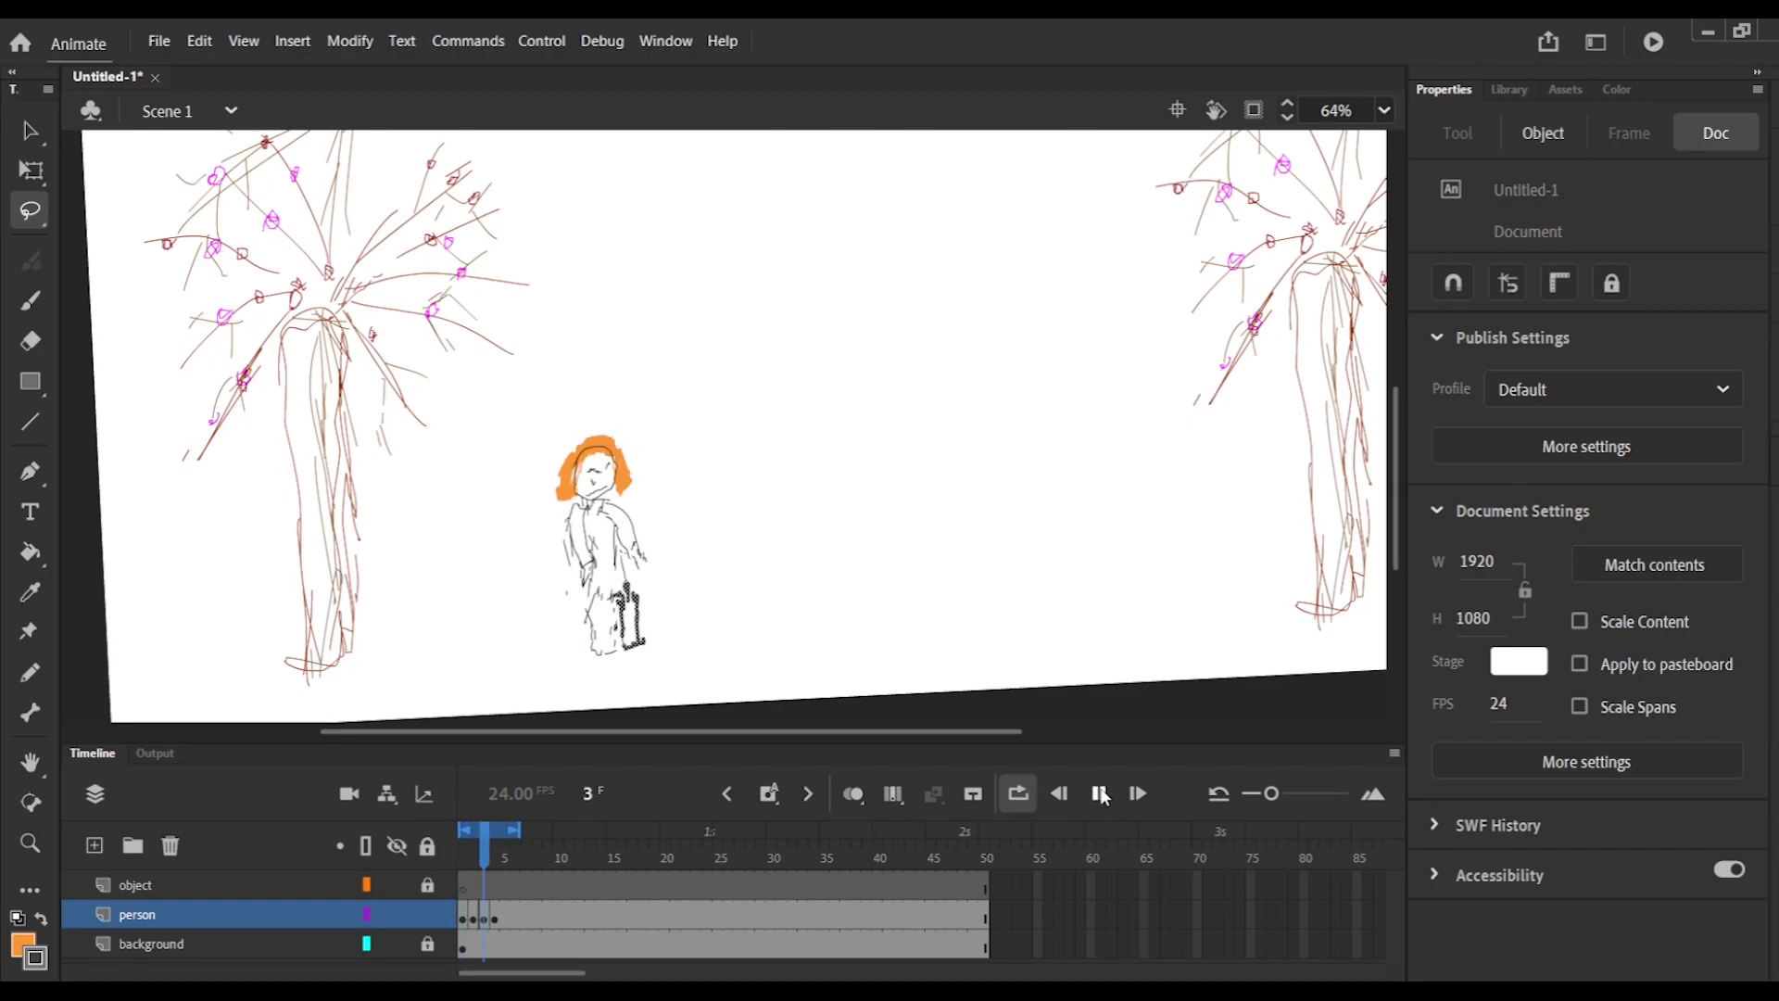
Lasso part of the figure around frame 6 of the person layer, adjust its leg with Free Transform and check the playback.
click(516, 870)
drag(547, 521, 549, 513)
click(30, 170)
mouse_move(608, 591)
mouse_down()
mouse_move(629, 576)
mouse_move(598, 637)
mouse_up()
click(31, 211)
click(1099, 793)
In frame 7 of the person layer, lasso the figure's head and arm area and nudge the selection toward the walking direction.
click(528, 913)
click(31, 131)
click(491, 538)
click(31, 212)
mouse_move(534, 424)
mouse_down()
mouse_move(645, 430)
mouse_move(534, 463)
mouse_move(640, 465)
mouse_up()
mouse_move(556, 521)
mouse_down()
mouse_move(684, 560)
mouse_move(542, 523)
mouse_up()
key(Right)
key(Right)
key(Right)
click(31, 130)
click(532, 599)
Lasso the figure's lower legs in frame 7, adjust them and clear the selection.
click(30, 211)
mouse_move(601, 591)
mouse_down()
mouse_move(584, 645)
mouse_move(629, 589)
mouse_move(619, 613)
mouse_move(673, 640)
mouse_up()
click(648, 658)
click(35, 135)
click(528, 434)
Replay the walk from frame 1 and examine the figure's head position between playbacks.
click(463, 857)
click(1099, 793)
key(l)
mouse_move(566, 427)
mouse_down()
mouse_move(651, 433)
mouse_move(535, 445)
mouse_move(659, 481)
mouse_move(567, 499)
mouse_up()
click(454, 461)
click(30, 131)
click(482, 482)
click(1099, 795)
click(1099, 794)
In frame 5 of the person layer, nudge the selected part of the figure right and down.
click(515, 857)
click(506, 859)
click(30, 212)
key(Right)
key(Right)
key(Right)
key(Right)
key(Down)
key(Down)
key(Down)
key(Down)
key(Down)
In frame 6 of the person layer, lasso the figure's head and nudge it slightly right and down.
drag(508, 846, 515, 848)
drag(647, 447, 563, 493)
key(Right)
key(Down)
key(Down)
key(Down)
click(31, 132)
In frame 4 of the person layer, lasso the figure's head and upper body, nudge them right and down, and deselect.
mouse_move(515, 853)
mouse_down()
mouse_move(537, 855)
mouse_move(495, 856)
mouse_up()
click(494, 918)
click(528, 693)
key(l)
drag(617, 504, 567, 506)
key(Right)
key(Right)
key(Down)
key(Down)
click(31, 132)
click(557, 691)
Play the looping walk again to check the adjusted poses.
click(1099, 794)
click(1099, 794)
key(Return)
click(1098, 797)
Lasso the figure's upper body and feet, adjust their pose and deselect.
key(l)
mouse_move(674, 530)
mouse_down()
mouse_move(626, 503)
mouse_move(613, 526)
mouse_move(577, 510)
mouse_up()
mouse_move(573, 627)
mouse_down()
mouse_move(586, 591)
mouse_move(593, 623)
mouse_move(661, 631)
mouse_move(626, 611)
mouse_move(683, 640)
mouse_move(653, 649)
mouse_move(679, 640)
mouse_move(671, 611)
mouse_move(596, 634)
mouse_move(685, 599)
mouse_move(686, 647)
mouse_move(658, 662)
mouse_up()
click(623, 610)
click(30, 131)
click(537, 575)
Try to transform a lassoed part of the figure's legs and undo the last change.
click(30, 211)
click(1504, 248)
click(30, 171)
click(721, 623)
click(665, 626)
click(646, 598)
click(519, 542)
click(29, 210)
click(1503, 249)
key(ctrl+z)
Shift the figure's front foot slightly back with Free Transform and deselect it.
click(688, 620)
click(688, 620)
click(29, 170)
drag(686, 641, 677, 639)
click(704, 657)
Scrub back to the start of the walk and copy frames 1 to 11 of the person layer.
drag(571, 864, 474, 848)
drag(740, 885, 343, 892)
click(463, 918)
drag(464, 911, 568, 915)
right_click(564, 915)
click(639, 569)
Create a new symbol named walkingblueprint and paste the copied walk frames into its timeline.
click(238, 39)
click(308, 65)
key(BackSpace)
key(Return)
right_click(463, 885)
click(649, 611)
Return to Scene 1 and clear the original walk frames 1 to 11 from the person layer.
click(147, 110)
click(460, 915)
click(509, 858)
drag(463, 916, 567, 918)
right_click(560, 917)
click(646, 471)
Try placing the walkingblueprint symbol from the library on the stage, play it and delete the instance.
click(1510, 90)
drag(1516, 422, 595, 824)
drag(1534, 417, 635, 487)
click(1098, 794)
click(727, 794)
key(Delete)
Paste the copied walk frames back into the person layer starting at frame 1.
right_click(465, 917)
click(630, 626)
click(578, 913)
right_click(579, 912)
click(660, 356)
right_click(641, 542)
mouse_move(580, 839)
mouse_down()
mouse_move(475, 841)
mouse_move(572, 824)
mouse_up()
Remove the surplus frames 51 to 61 from the person layer and scrub back through the walk.
drag(995, 945, 1101, 915)
right_click(1100, 916)
click(1257, 384)
drag(857, 836, 644, 839)
Select frames 12 to 50 of the person layer and clear their contents.
click(463, 917)
right_click(576, 912)
click(591, 917)
drag(995, 888, 1040, 888)
click(580, 917)
click(580, 916)
right_click(581, 914)
drag(579, 910, 985, 917)
right_click(960, 916)
click(1081, 648)
Copy frame 1 of the person layer and paste it at frame 12.
click(461, 915)
right_click(461, 916)
click(537, 563)
right_click(581, 915)
click(701, 606)
Turn on onion skinning and copy frame 2 of the person layer into frame 13.
click(892, 794)
click(853, 795)
click(893, 794)
click(593, 837)
drag(593, 830, 599, 831)
right_click(475, 922)
click(613, 581)
right_click(592, 916)
click(695, 626)
click(600, 833)
drag(566, 857, 576, 857)
Copy frame 3 of the person layer into frame 14, move the pasted figure to the right and scrub back to compare.
right_click(489, 912)
click(585, 566)
click(599, 914)
right_click(598, 914)
click(748, 619)
drag(608, 489, 694, 501)
drag(599, 857, 506, 883)
Copy frame 4 of the person layer into frame 15 and move the pasted figure right to continue the walk.
click(608, 912)
click(491, 920)
right_click(492, 920)
click(602, 581)
click(608, 912)
right_click(611, 914)
click(737, 621)
drag(622, 491, 734, 492)
Copy frame 5 of the person layer into frame 16 and shift the pasted figure right along the path.
click(498, 921)
right_click(503, 920)
click(556, 581)
click(621, 918)
right_click(623, 919)
click(704, 604)
drag(713, 556, 771, 556)
Copy frame 6 of the person layer into frame 17, move the pasted figure right and scrub back through the walk.
click(514, 920)
right_click(513, 920)
click(574, 578)
click(627, 876)
click(632, 916)
right_click(633, 915)
click(704, 603)
drag(609, 521, 778, 515)
drag(632, 857, 540, 871)
Copy frame 7 of the person layer into frame 18 and scrub through the extended walk.
click(529, 916)
right_click(528, 916)
click(649, 577)
click(641, 915)
right_click(641, 915)
click(732, 621)
drag(508, 857, 681, 878)
On the background layer, move the right-hand tree closer to the other tree, and select frame 19 of the person layer.
click(463, 943)
drag(1349, 542, 1125, 584)
drag(466, 861, 657, 949)
click(656, 916)
mouse_move(1141, 991)
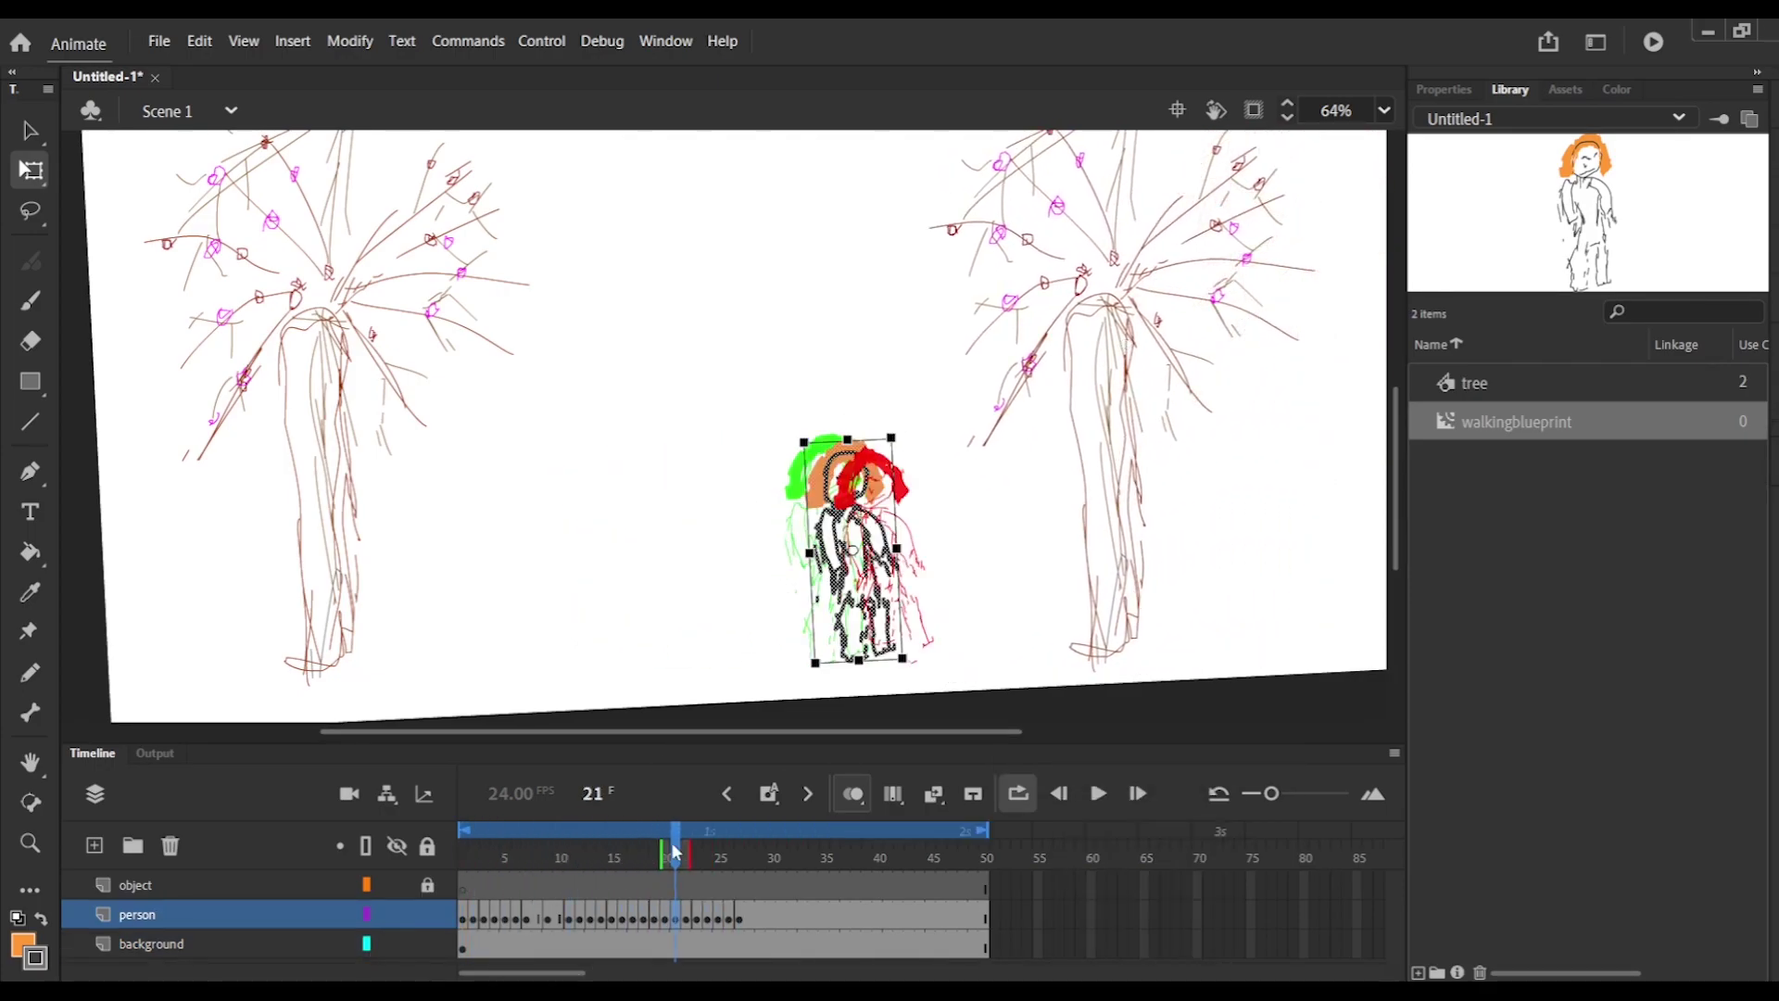
In frame 28 of the person layer, lasso the figure's arm nearest the tree and start raising it with Free Transform.
drag(676, 851, 719, 869)
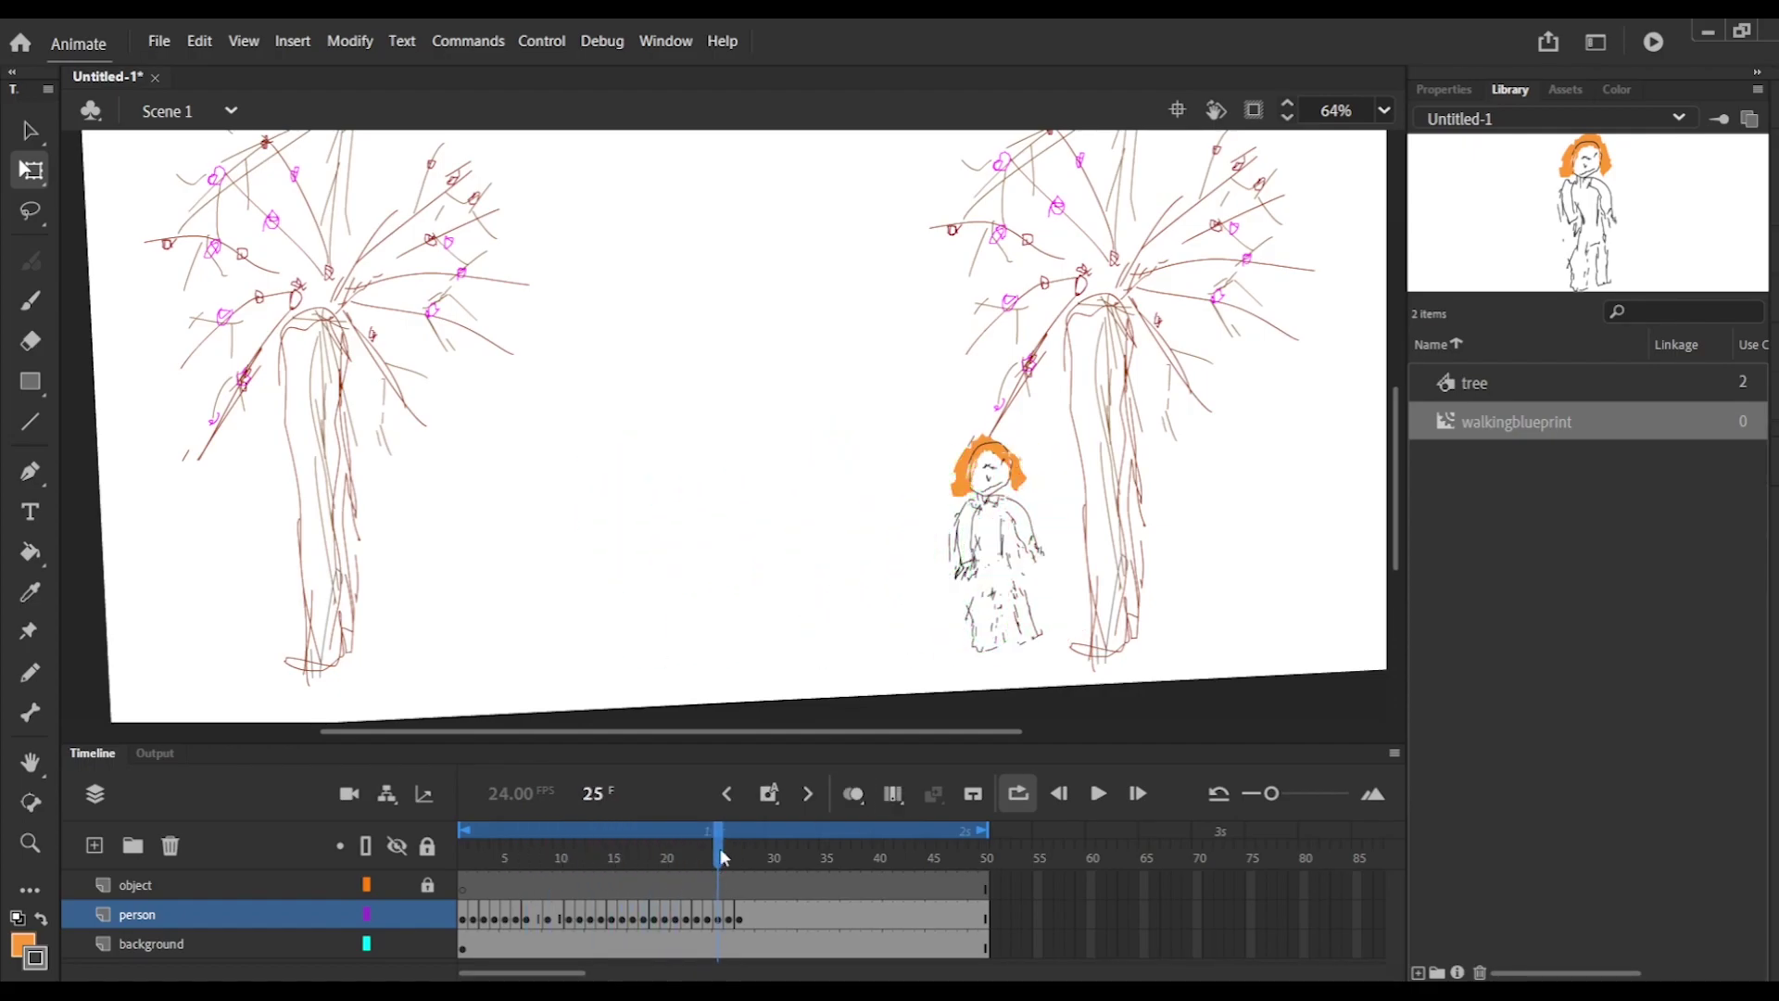
mouse_move(720, 848)
mouse_down()
mouse_move(614, 849)
mouse_move(677, 848)
mouse_move(753, 913)
mouse_move(750, 857)
mouse_up()
click(32, 213)
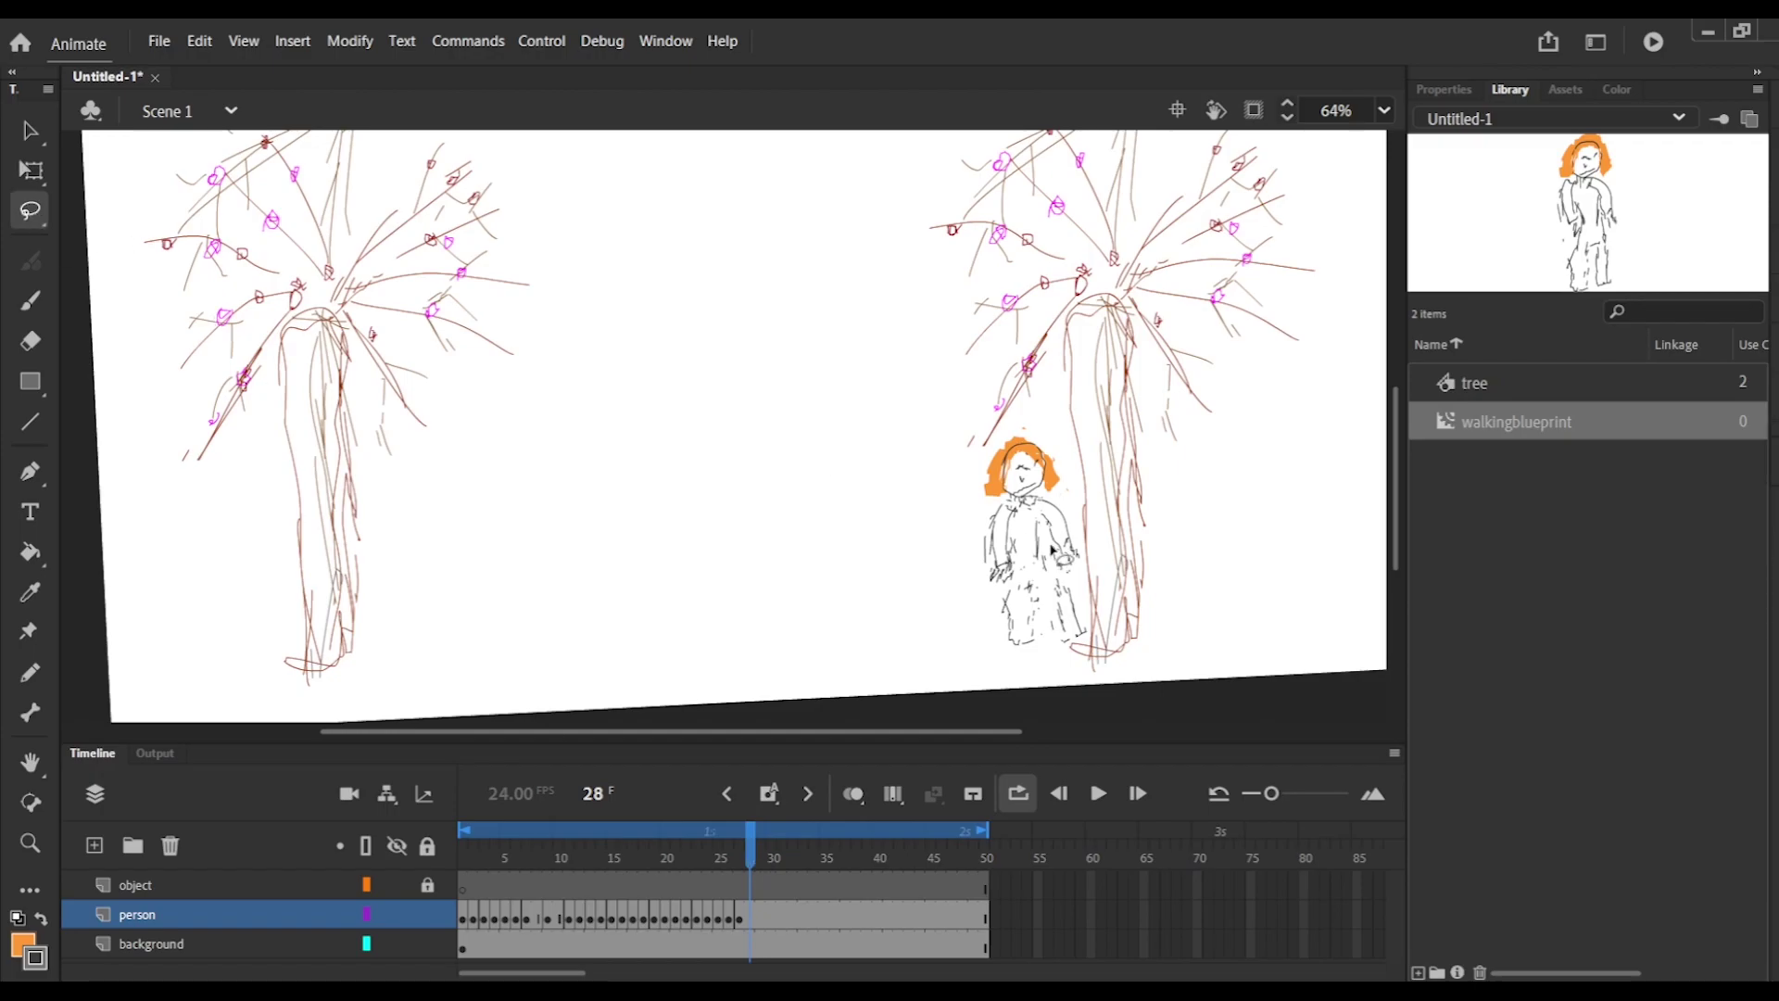
mouse_move(1053, 549)
mouse_down()
mouse_move(1042, 505)
mouse_move(1061, 528)
mouse_move(1156, 544)
mouse_move(1101, 574)
mouse_up()
key(q)
Lock the background layer and rotate the figure's tree-side arm further outward in frame 29.
drag(751, 855, 762, 855)
key(l)
drag(1063, 574, 1048, 506)
click(427, 944)
click(32, 174)
drag(1088, 575, 1121, 579)
key(ctrl+z)
drag(1095, 581, 1104, 552)
Lasso the figure's tree-side arm in frame 30 and raise it further with Free Transform.
drag(789, 847, 776, 839)
click(31, 211)
mouse_move(1083, 529)
mouse_down()
mouse_move(1045, 515)
mouse_move(1112, 550)
mouse_up()
click(31, 171)
In frame 31, reselect the raised arm, transform it to reach toward the trunk and nudge it slightly left.
drag(771, 852, 786, 853)
click(40, 212)
mouse_move(1085, 551)
mouse_down()
mouse_move(1041, 507)
mouse_move(1128, 525)
mouse_up()
key(q)
click(941, 508)
click(31, 215)
drag(1042, 535, 1042, 528)
key(q)
key(Left)
key(Left)
Select frame 33 of the person layer and scrub around it to check the arm's reach.
drag(786, 848, 815, 854)
click(810, 914)
click(826, 617)
mouse_move(806, 845)
mouse_down()
mouse_move(765, 864)
mouse_move(803, 868)
mouse_up()
Unlock the background layer, insert a keyframe at frame 34 and nudge the trees slightly right.
click(30, 126)
click(428, 944)
click(823, 945)
click(815, 945)
key(F6)
key(Right)
key(Right)
key(Right)
key(Right)
key(Right)
key(Right)
Make the right-hand tree shake by nudging it left and back right in the background frames following frame 34.
drag(816, 830, 855, 853)
click(1140, 432)
key(Left)
key(Left)
key(Left)
key(Left)
key(Left)
click(1123, 448)
key(Right)
key(Right)
key(Right)
key(Right)
key(Right)
Continue the shake up to frame 37 by nudging the right-hand tree left and moving it slightly by hand.
click(1146, 451)
key(Left)
key(Left)
key(Left)
key(Left)
key(Left)
key(Left)
key(Left)
click(844, 853)
drag(1074, 409, 1070, 409)
Shift the right-hand tree left by a larger nudge in frames 39 and 40 of the background layer.
drag(853, 854, 866, 854)
click(1066, 421)
key(shift+Left)
key(period)
click(1086, 457)
key(shift+Left)
Lock the background and person layers and select frame 41 of the object layer.
click(428, 944)
click(427, 915)
click(223, 886)
click(885, 885)
Choose the Pencil tool and set its stroke color to the magenta of the tree's blossoms.
click(30, 672)
click(35, 955)
click(1224, 299)
click(35, 956)
click(35, 955)
click(35, 955)
click(124, 812)
click(35, 956)
click(124, 813)
click(36, 955)
click(110, 896)
Add small magenta petals beside the right-hand tree on the object layer and adjust their positions up to frame 44.
drag(1043, 390, 1041, 394)
click(897, 862)
key(v)
click(916, 862)
click(1045, 394)
click(920, 862)
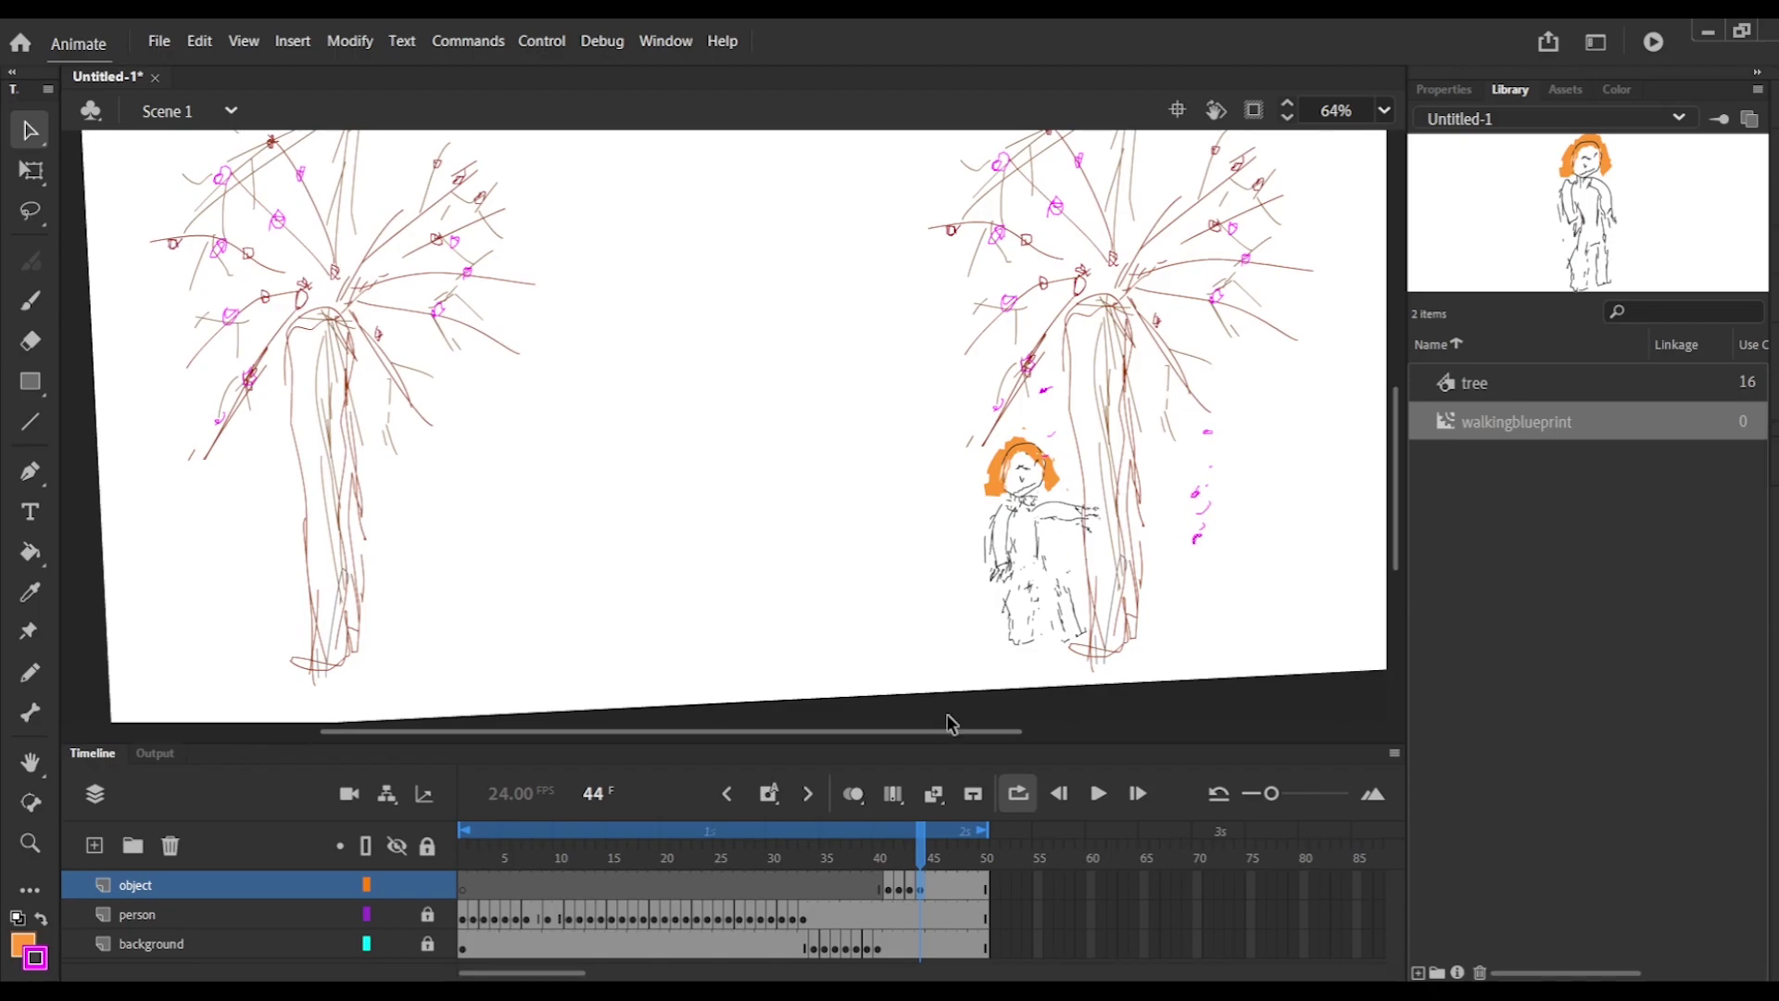
Move the magenta petals further down frame by frame from frame 45 to frame 49 of the object layer.
click(931, 835)
drag(1047, 390, 1048, 424)
click(943, 833)
click(1210, 468)
key(alt+Tab)
click(586, 762)
mouse_move(953, 834)
mouse_down()
mouse_move(867, 848)
mouse_move(959, 887)
mouse_move(964, 851)
mouse_up()
click(976, 857)
Scrub back through the animation and play it as a test movie.
drag(871, 831, 345, 722)
click(541, 41)
click(648, 365)
click(1768, 31)
click(198, 41)
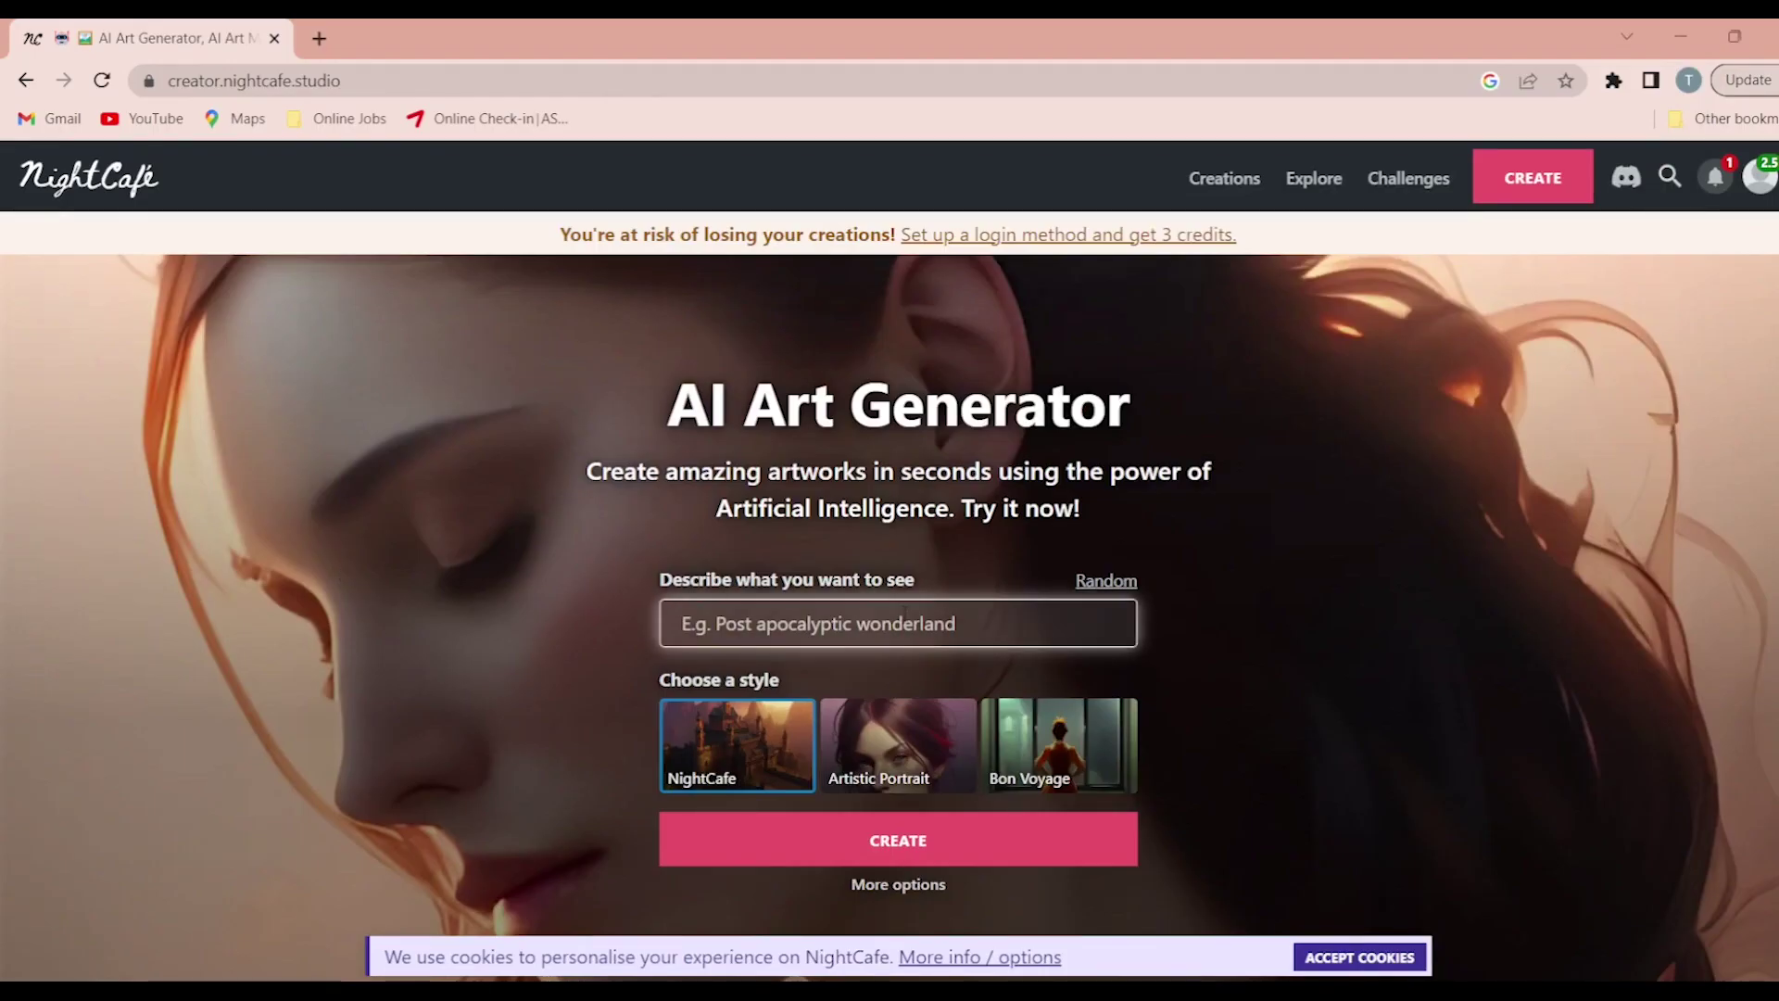
In the NightCafe AI Art Generator, generate an image from the prompt "bare forest cartoon thin lines".
click(904, 612)
text(bare forest cartoon thin lines)
click(1055, 847)
Browse My Creations, open the new forest artwork and dismiss the antivirus notification.
click(489, 116)
scroll(897, 556, down, 6)
scroll(897, 556, up, 1)
scroll(899, 593, up, 5)
scroll(898, 593, down, 5)
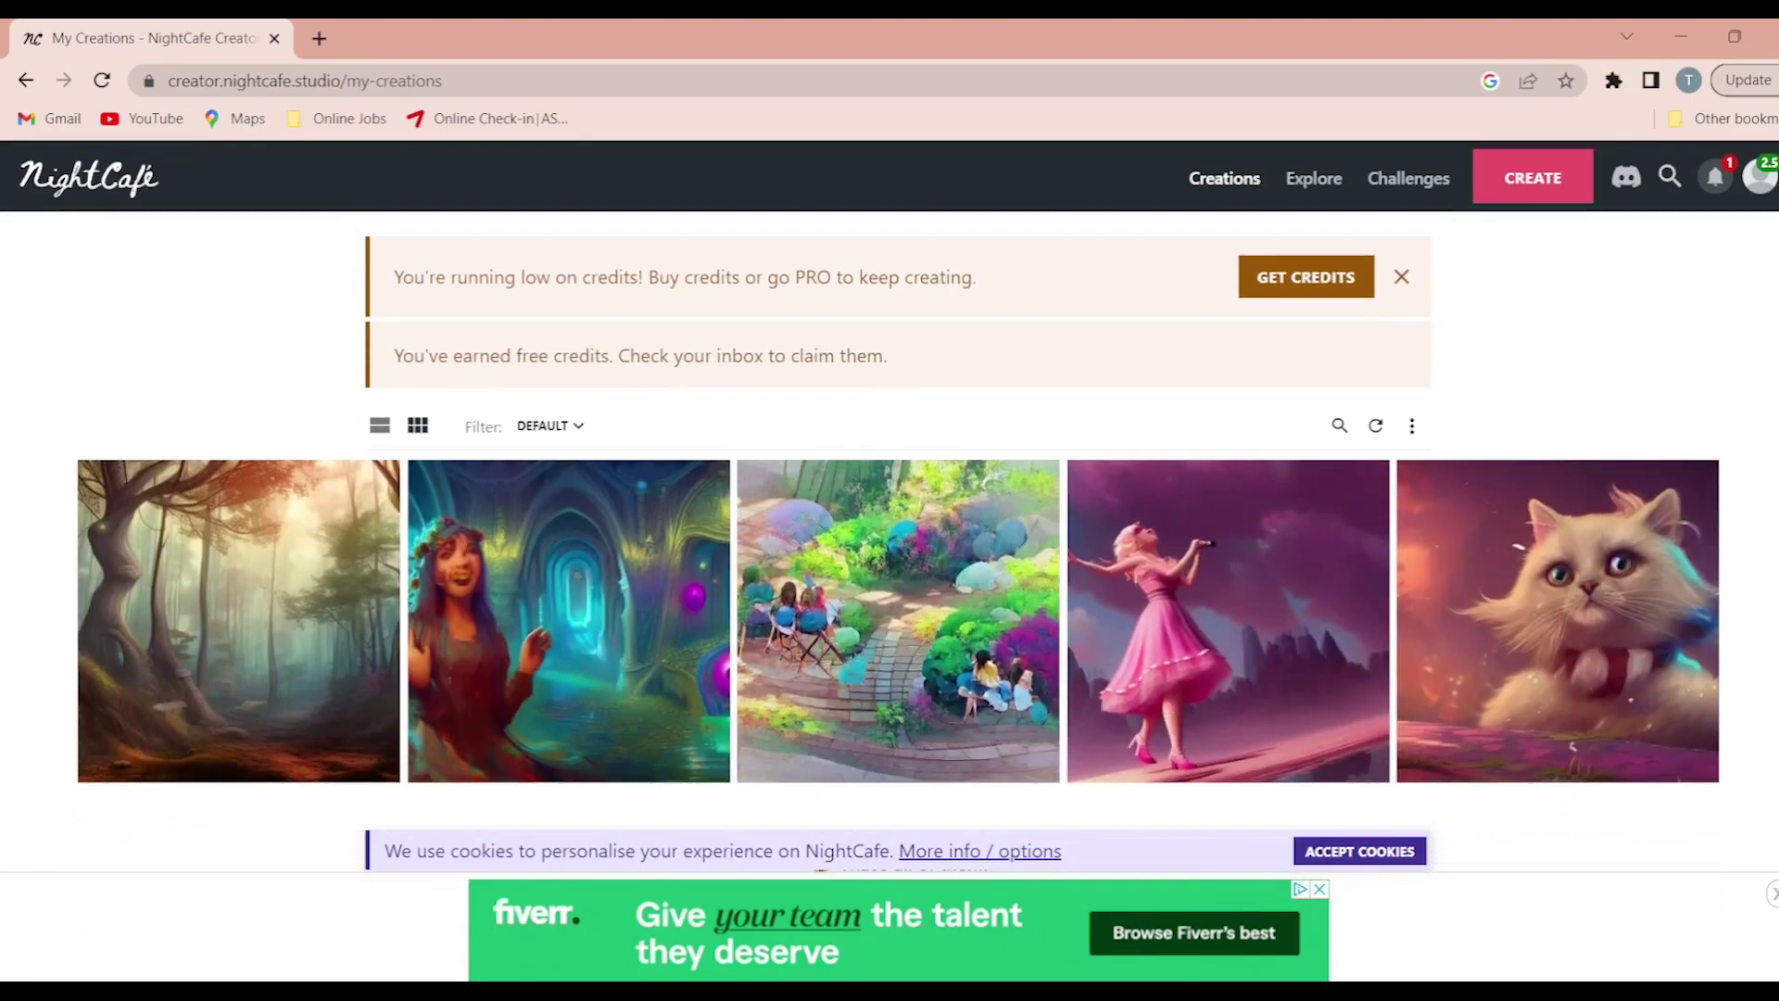
click(292, 561)
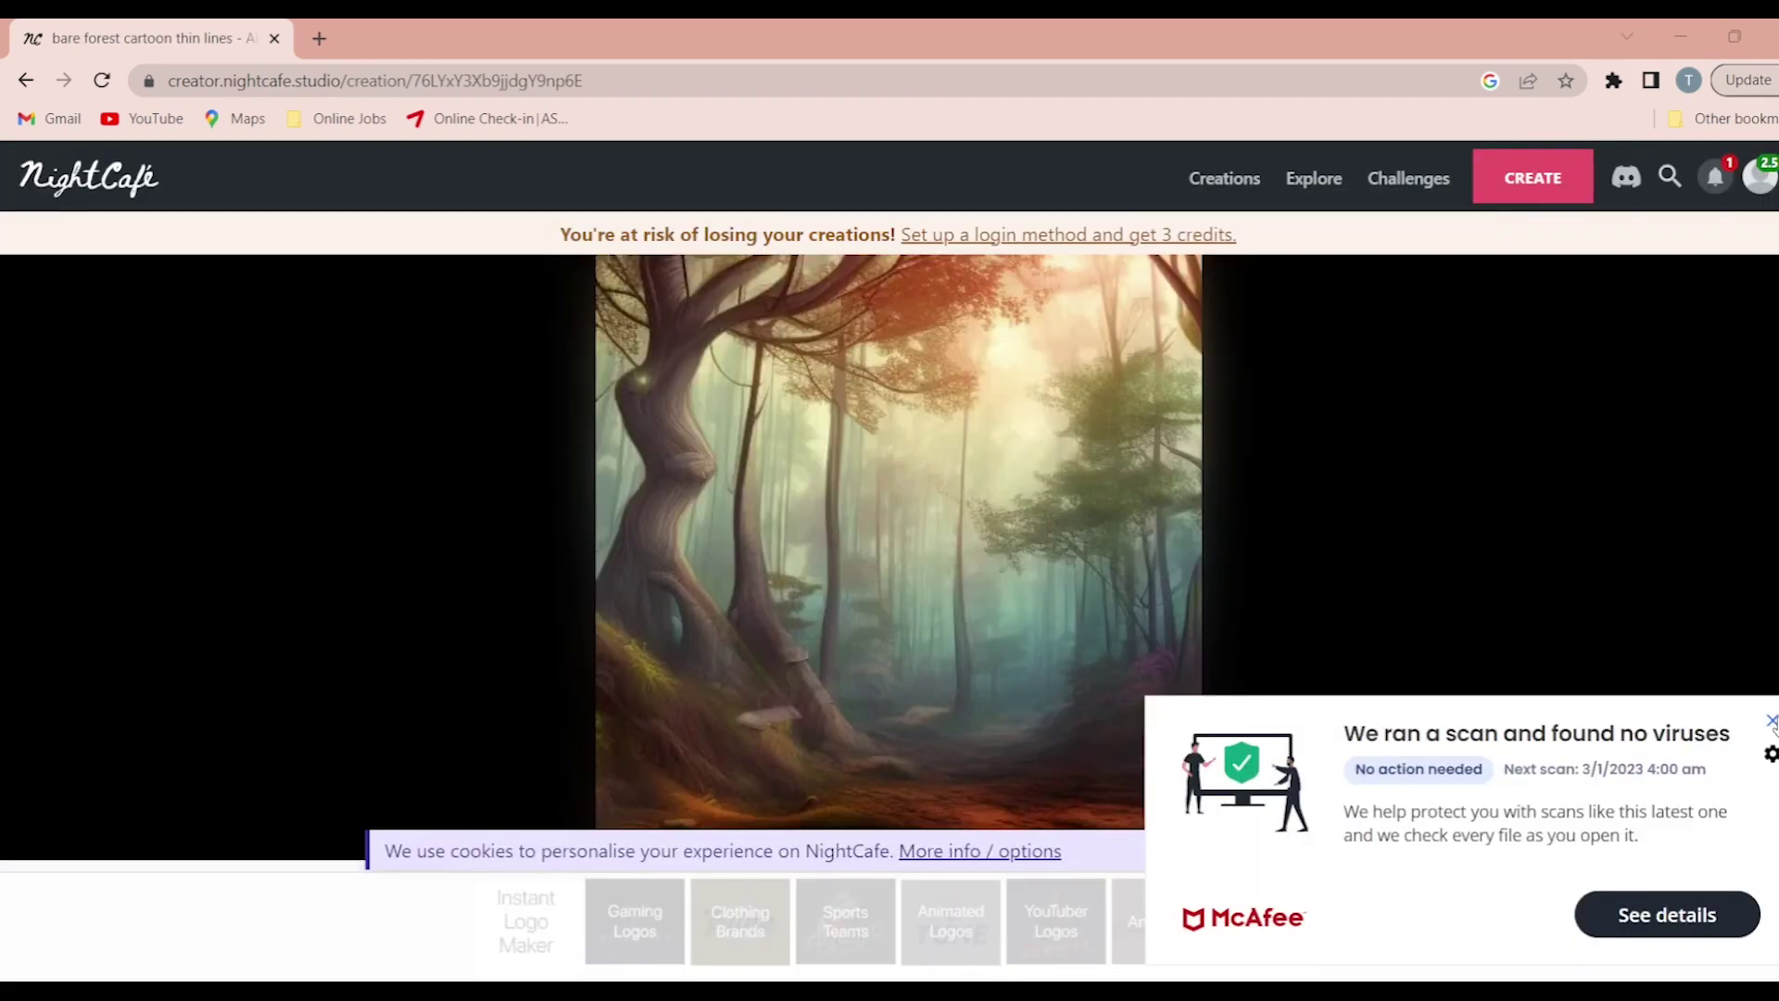
click(1772, 721)
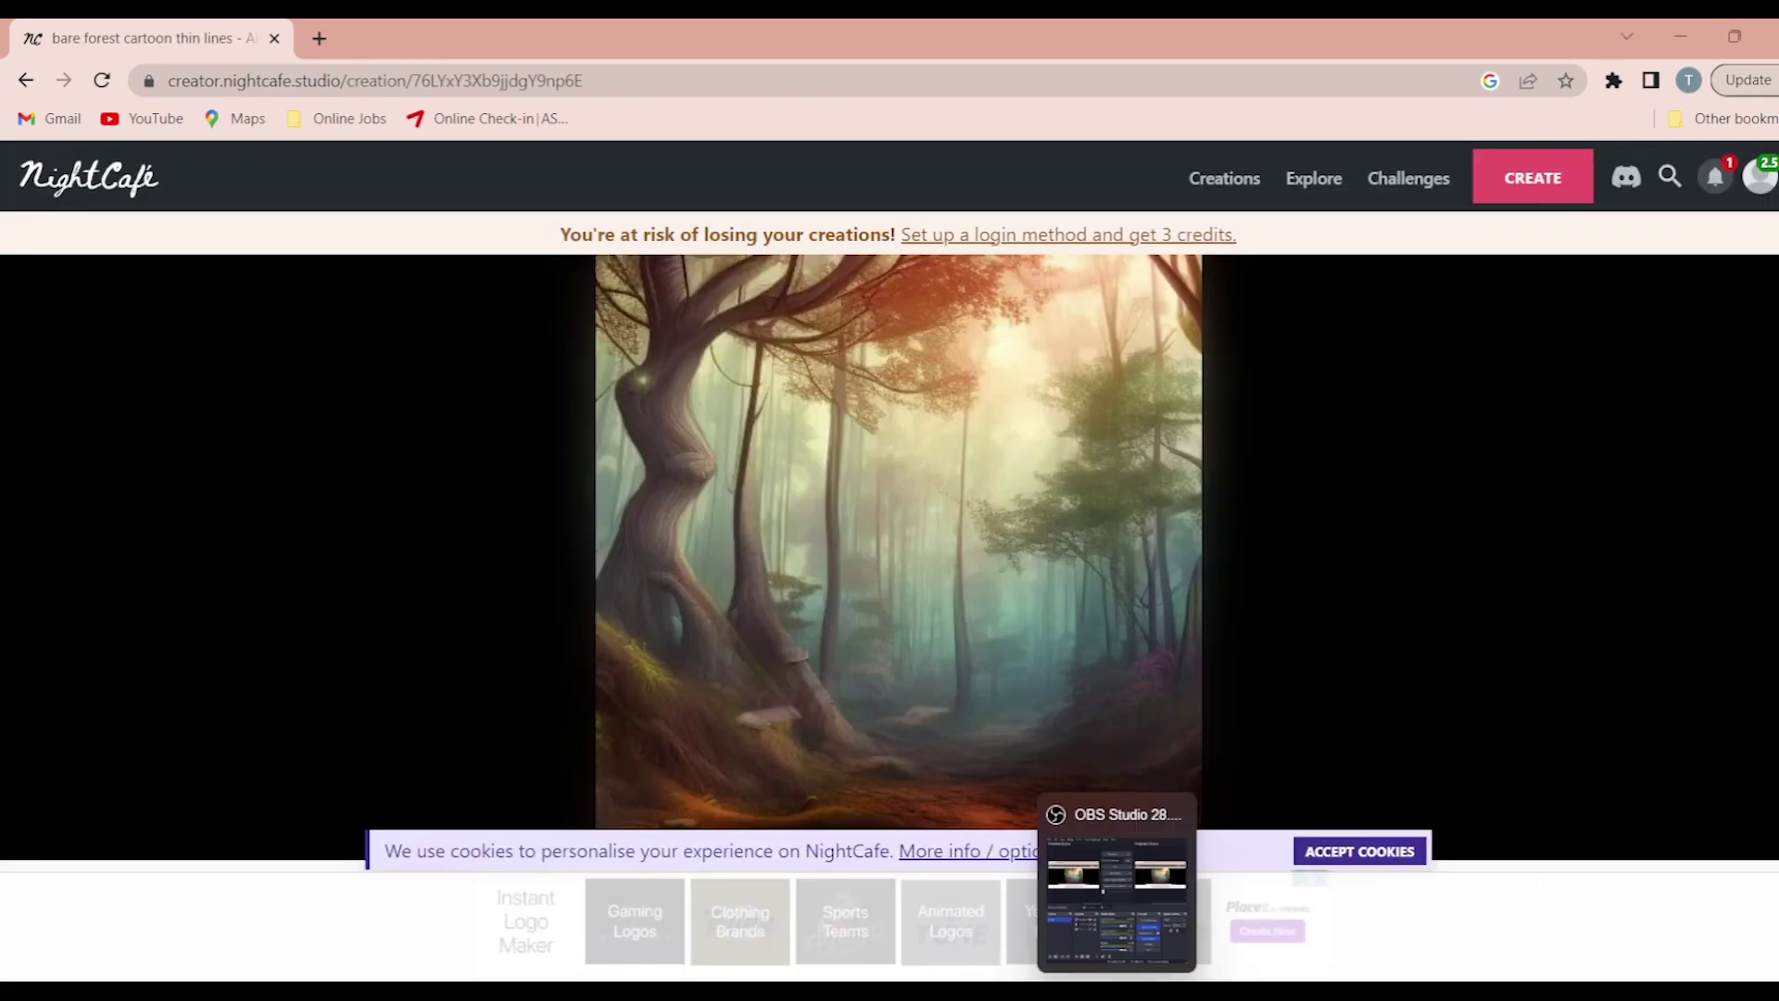
click(1112, 871)
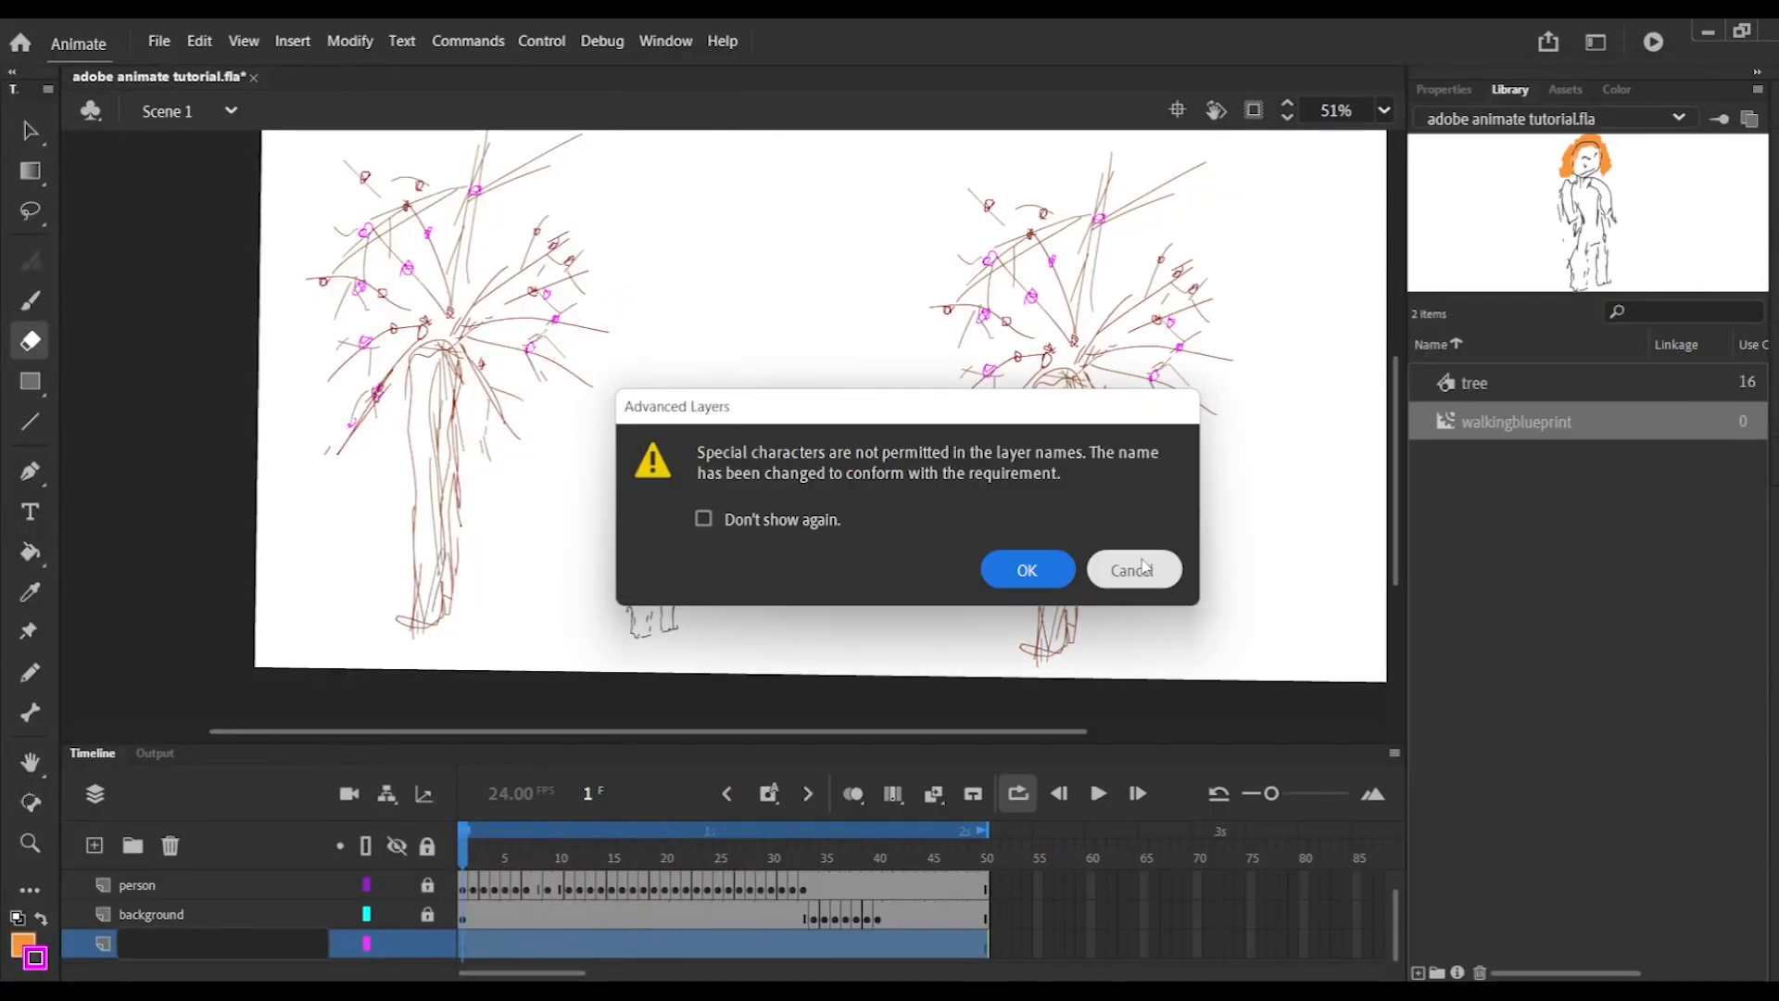
In Animate, dismiss the layer name warning and name the new bottom layer forestbg.
click(1133, 568)
text(forestbg)
click(210, 914)
click(209, 943)
Import the forest image and place it on the stage in the forestbg layer.
click(159, 41)
mouse_move(338, 373)
click(1542, 383)
drag(480, 968, 659, 377)
Move and scale the forest image with Free Transform so that it covers the whole stage.
key(v)
mouse_move(703, 318)
mouse_down()
mouse_move(925, 386)
mouse_move(687, 413)
mouse_move(756, 424)
mouse_up()
click(30, 170)
click(159, 167)
drag(867, 322, 835, 238)
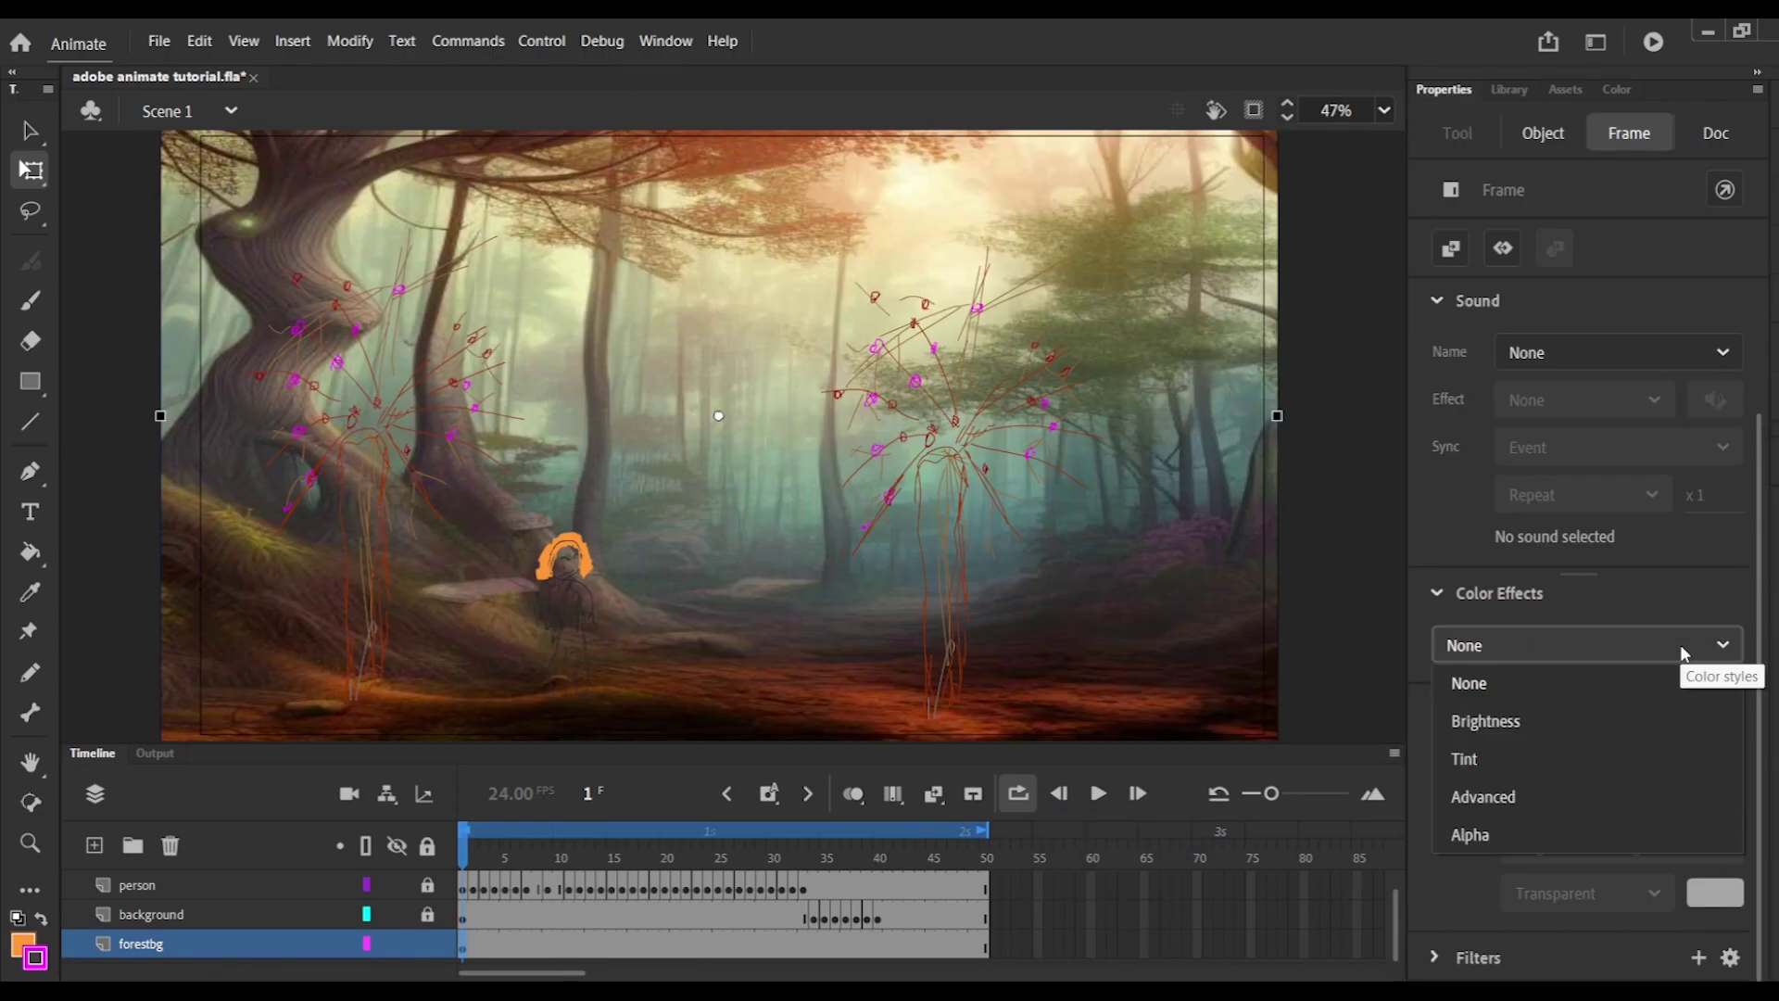
Fade the forestbg frame with a lowered Alpha color effect and play the animation as a test movie.
click(1477, 831)
drag(1740, 712, 1606, 726)
click(1343, 576)
click(541, 41)
click(760, 375)
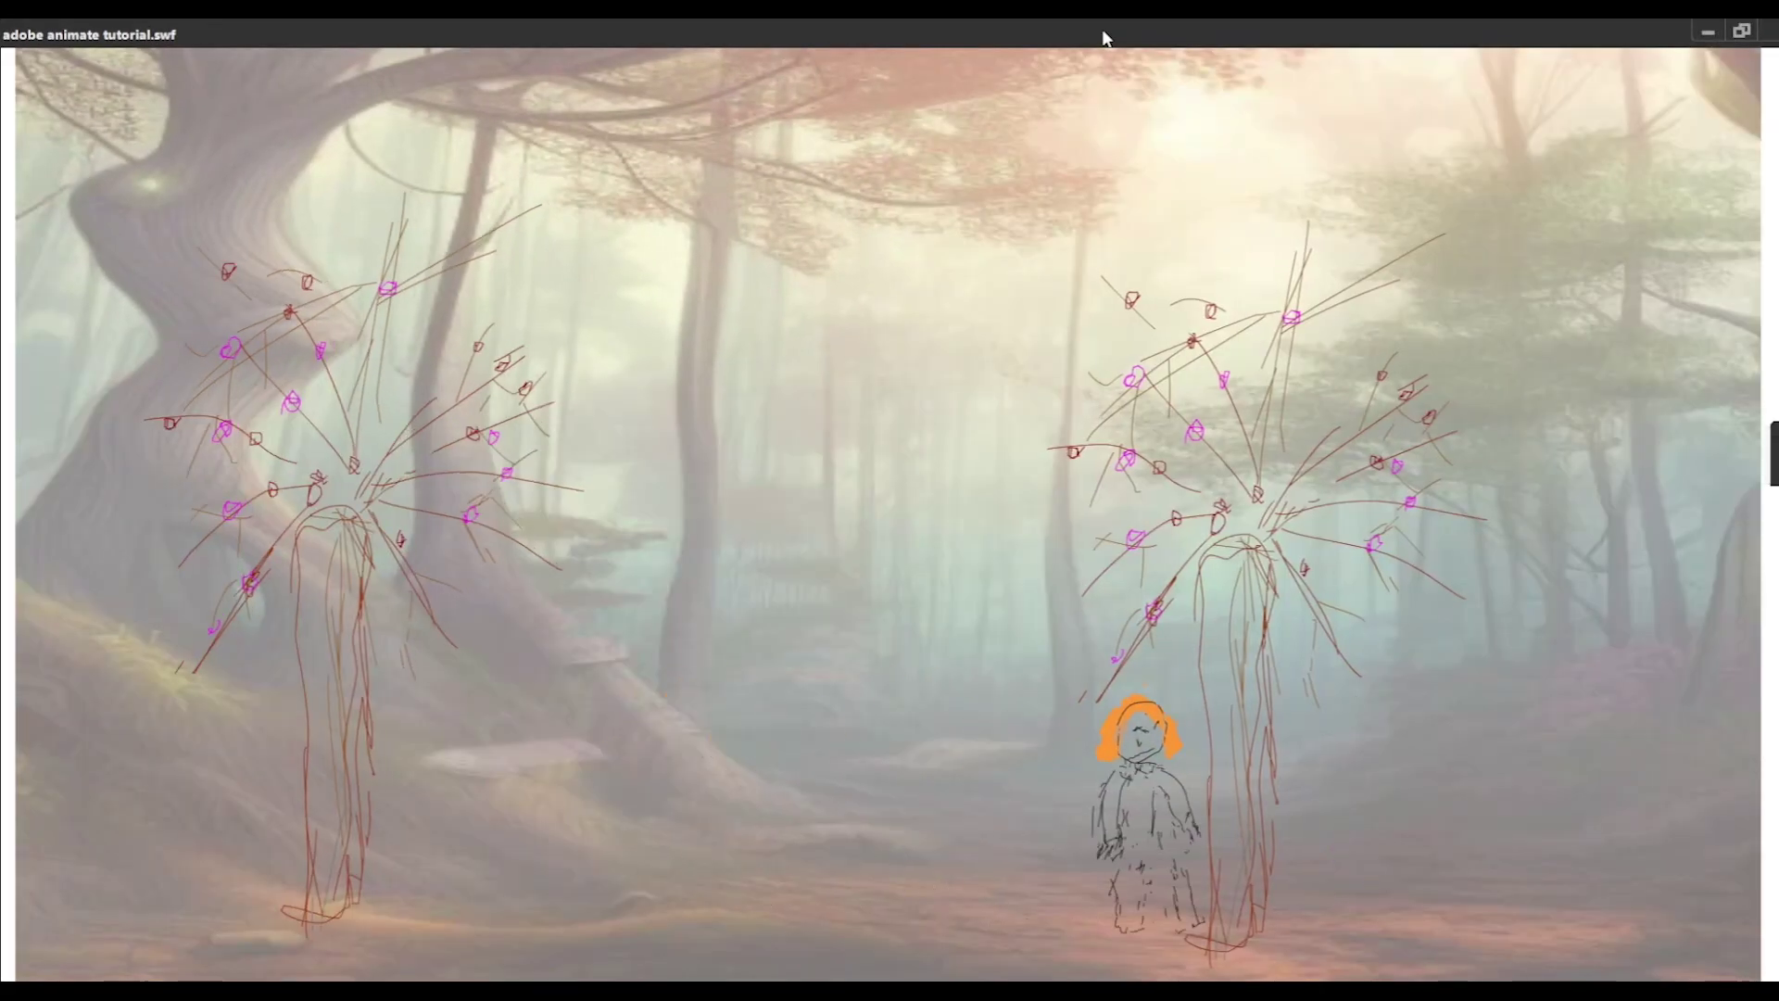